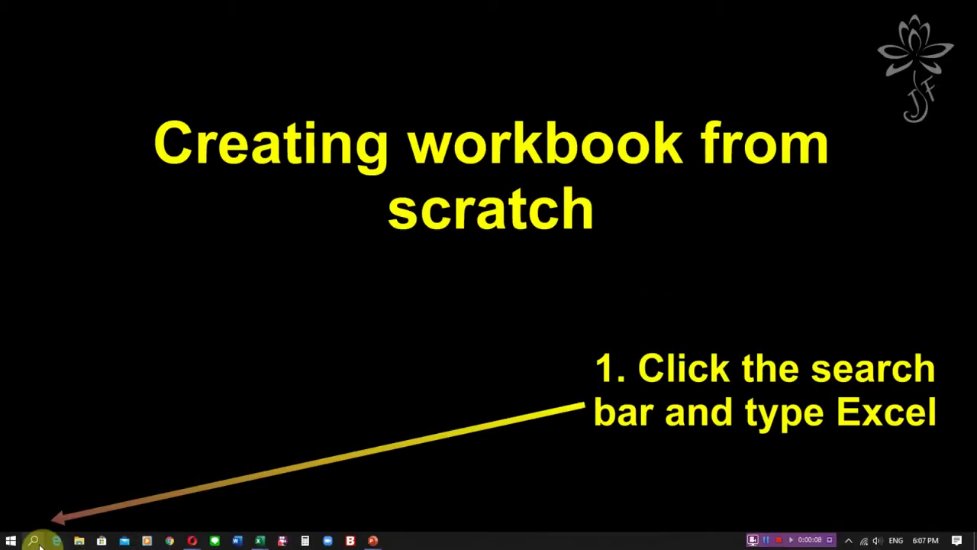
- Search for Excel in Windows Search and run it as administrator
click(33, 541)
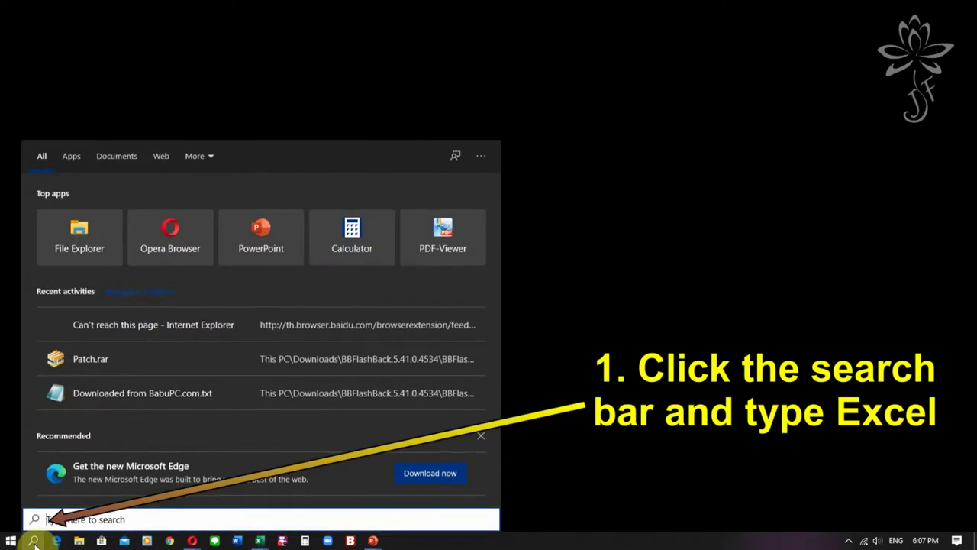
text(Excel)
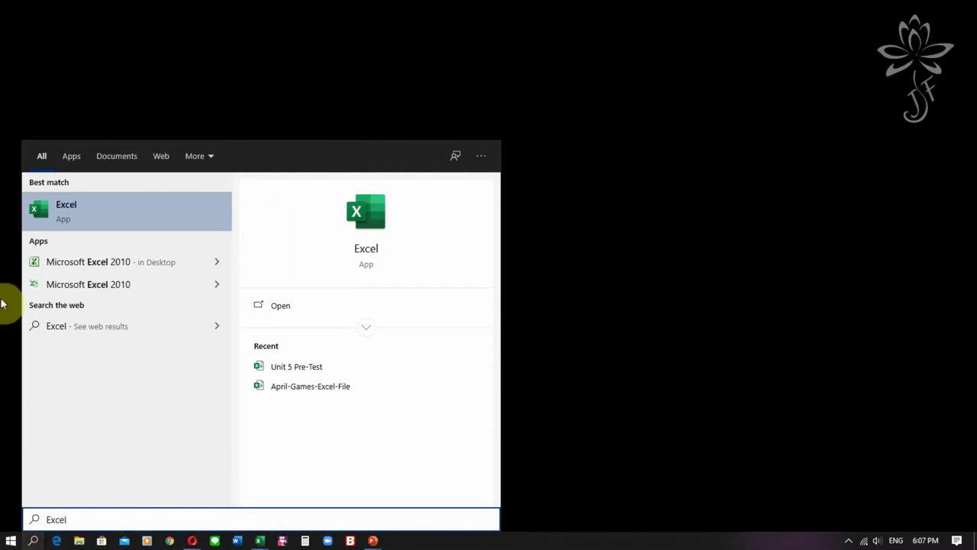
right_click(192, 218)
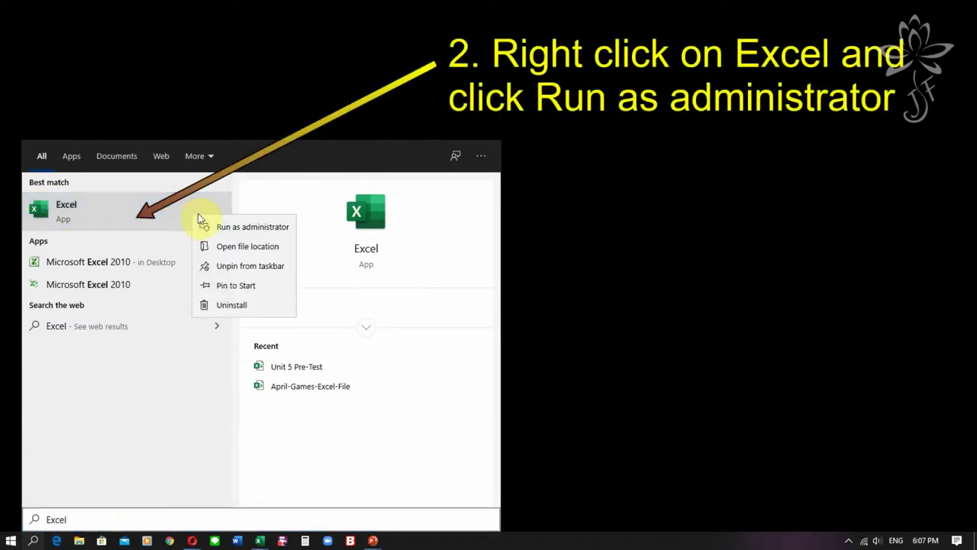
click(246, 226)
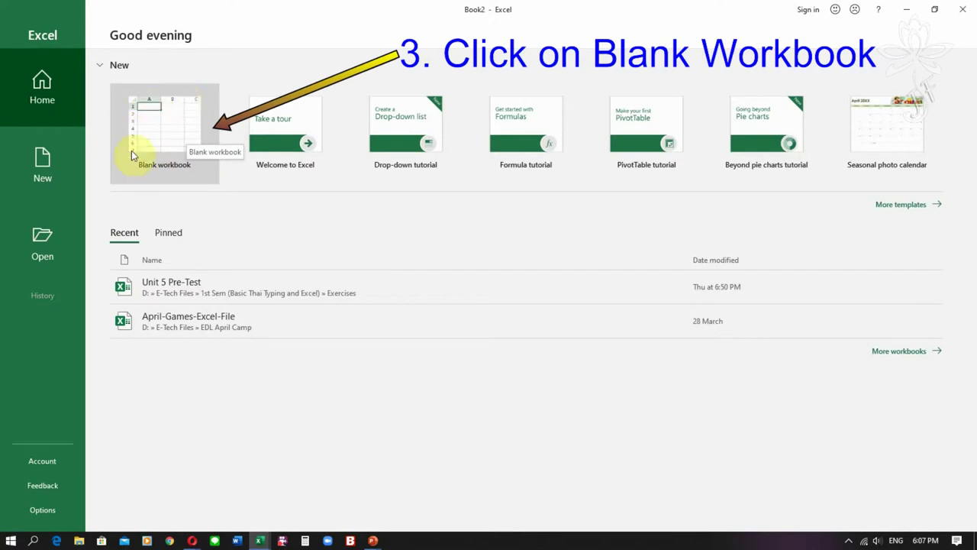
- Create a blank workbook (Book3) and begin typing 'My First Wor' in cell A1
click(177, 144)
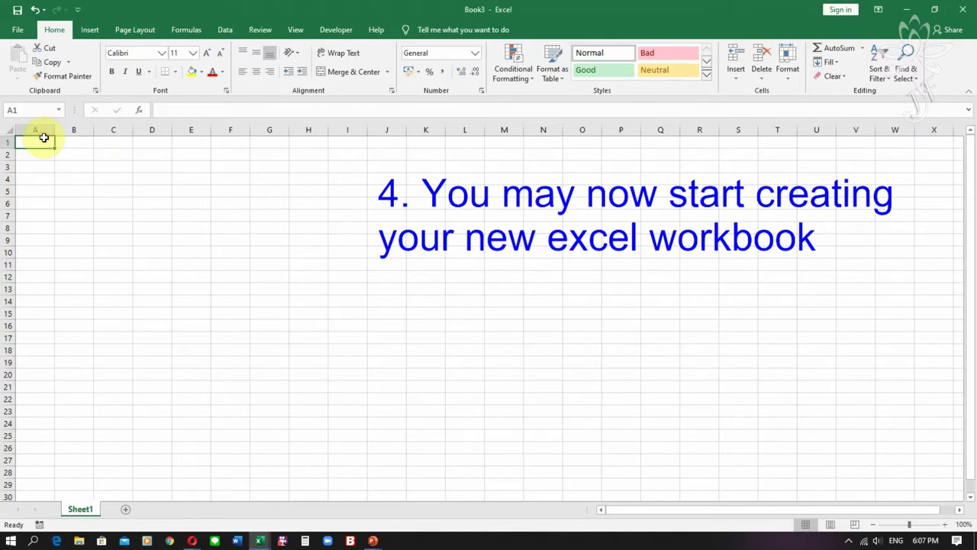
text(My)
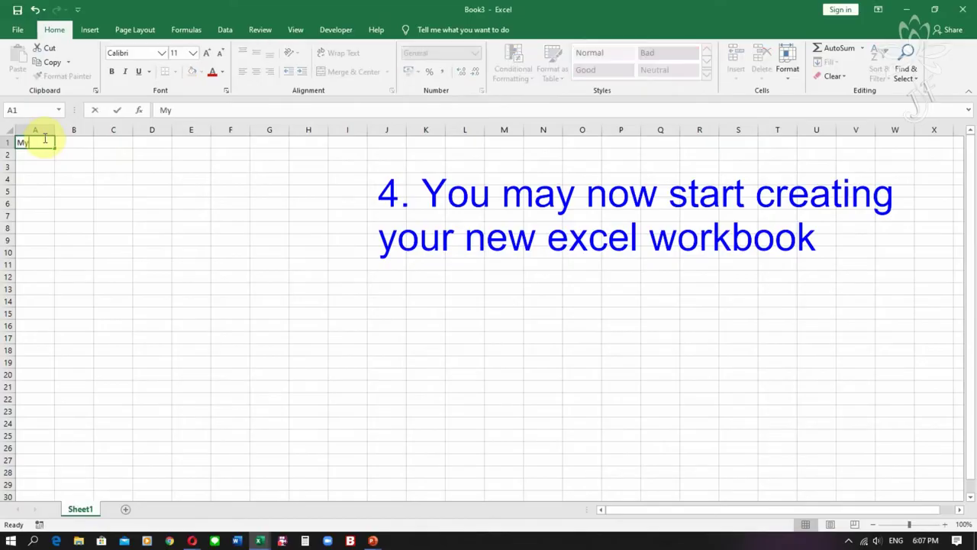
text( First Wor)
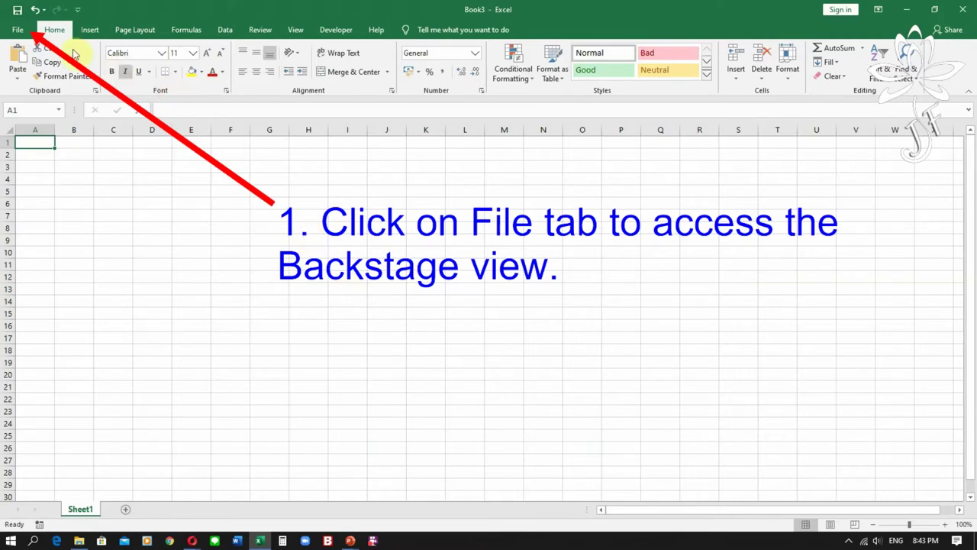
- Create another blank workbook from File > New and enter 'My First Workbook' in A1
click(18, 30)
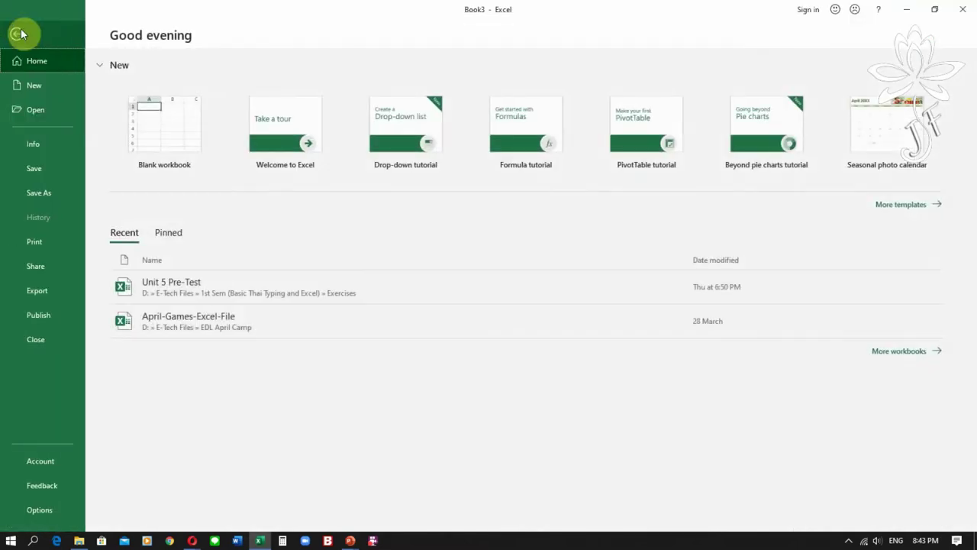
click(28, 90)
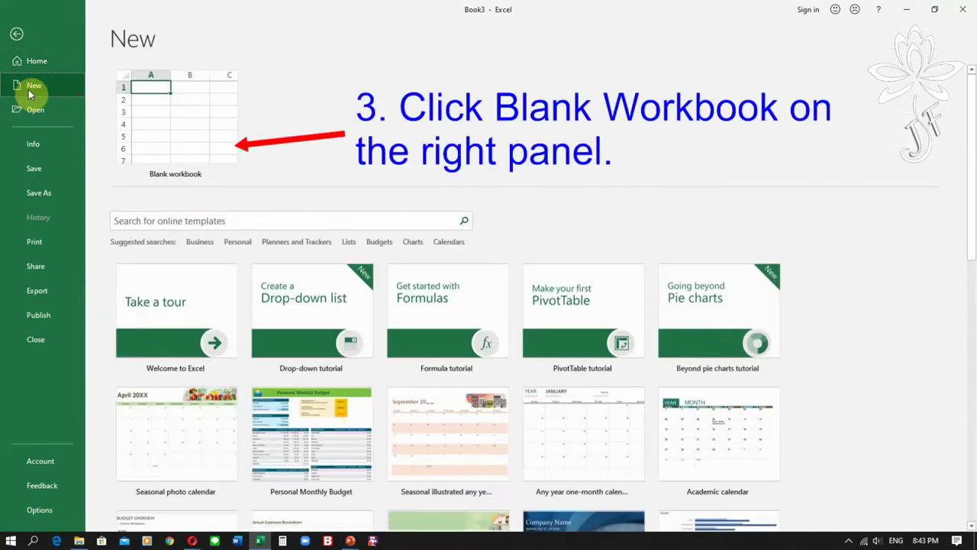
click(77, 88)
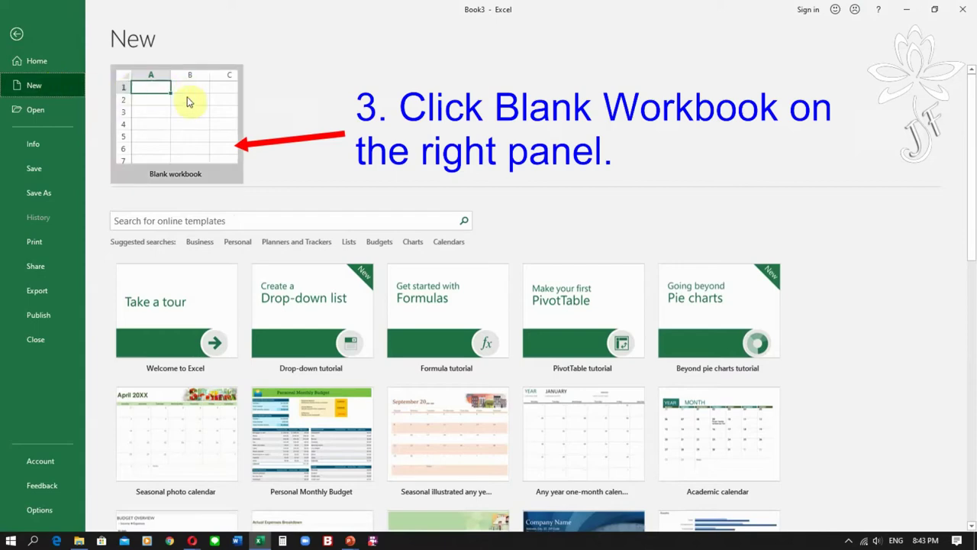
click(176, 120)
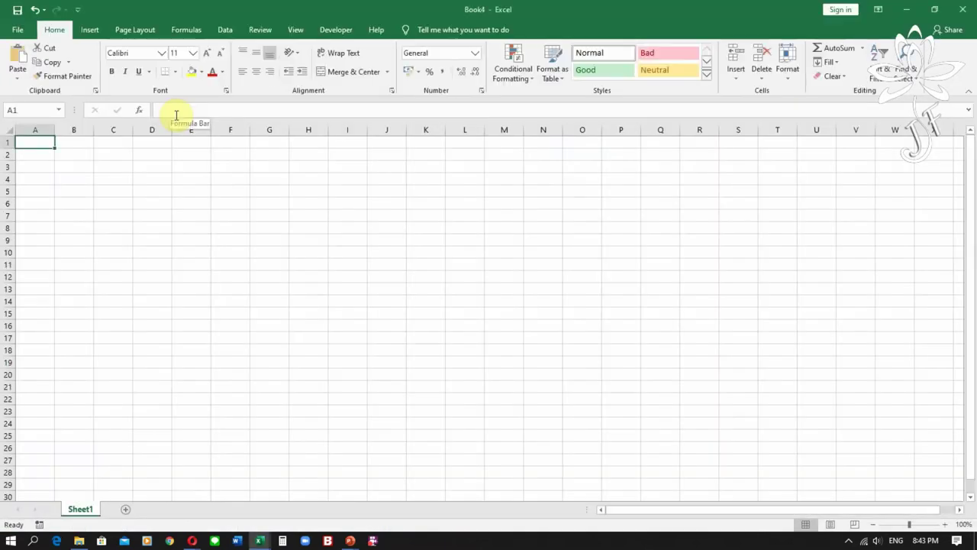
text(My First)
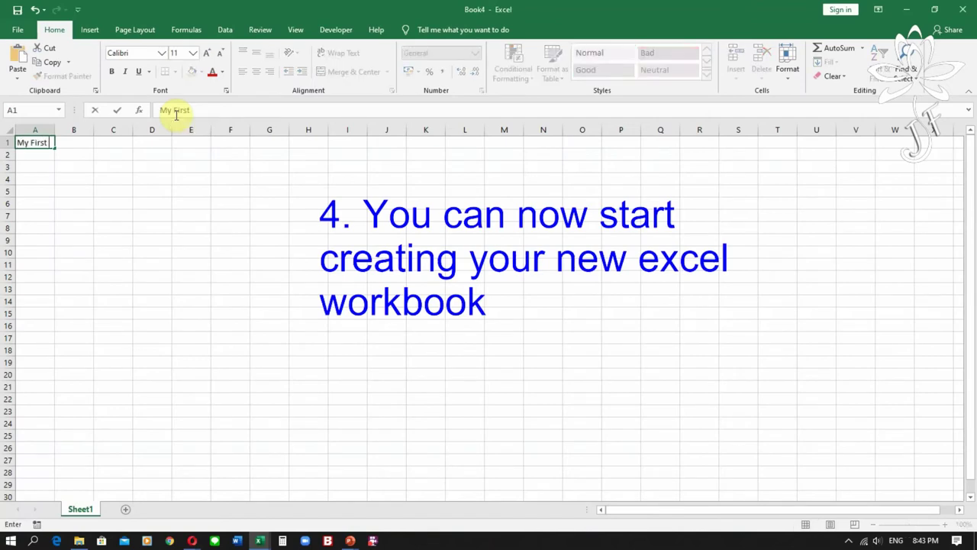
text( Workb)
text(ook)
key(Return)
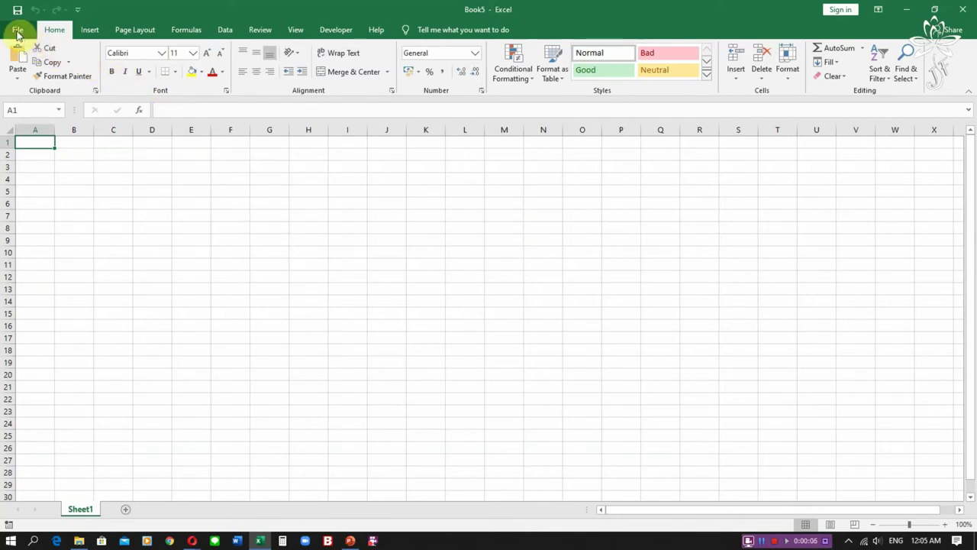
- Reopen 'My First Workbook' from the Recent workbooks list
click(18, 35)
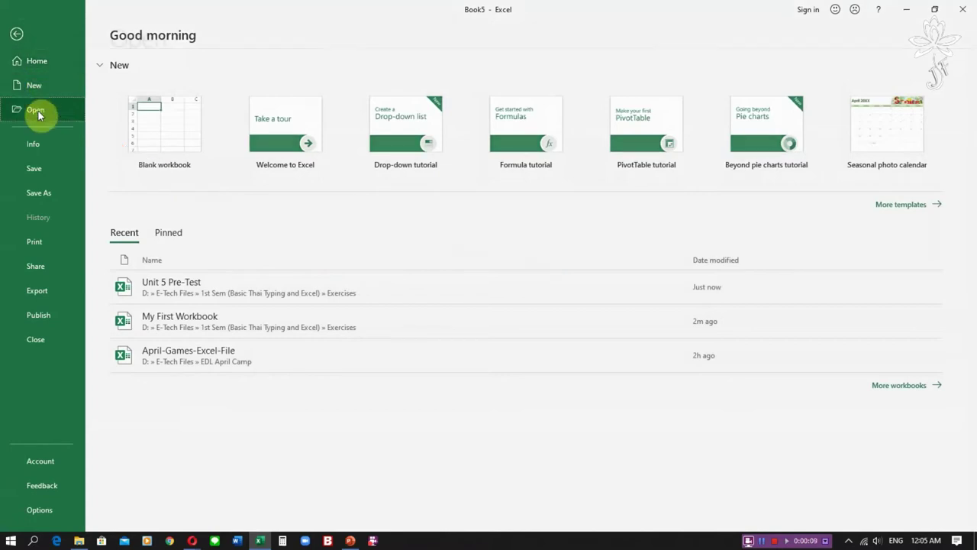
click(38, 111)
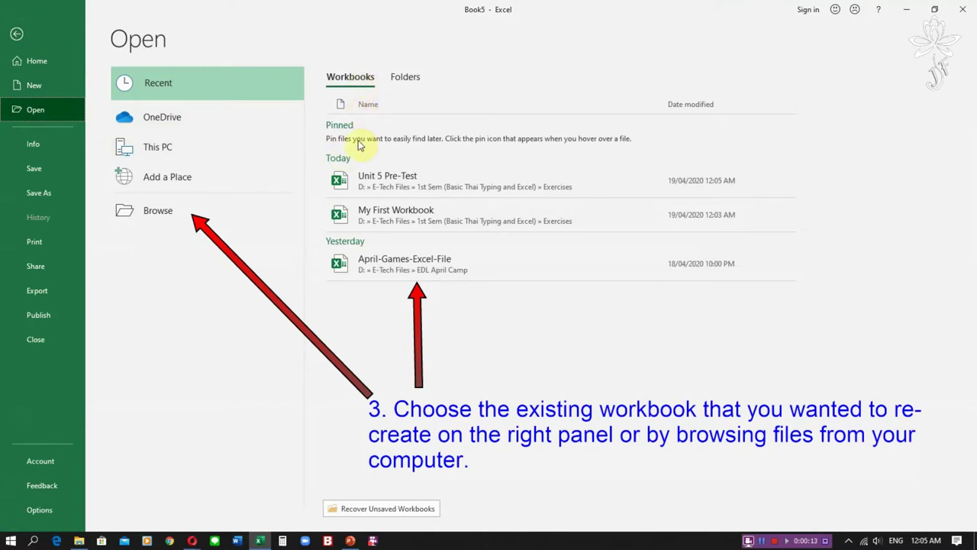
click(407, 219)
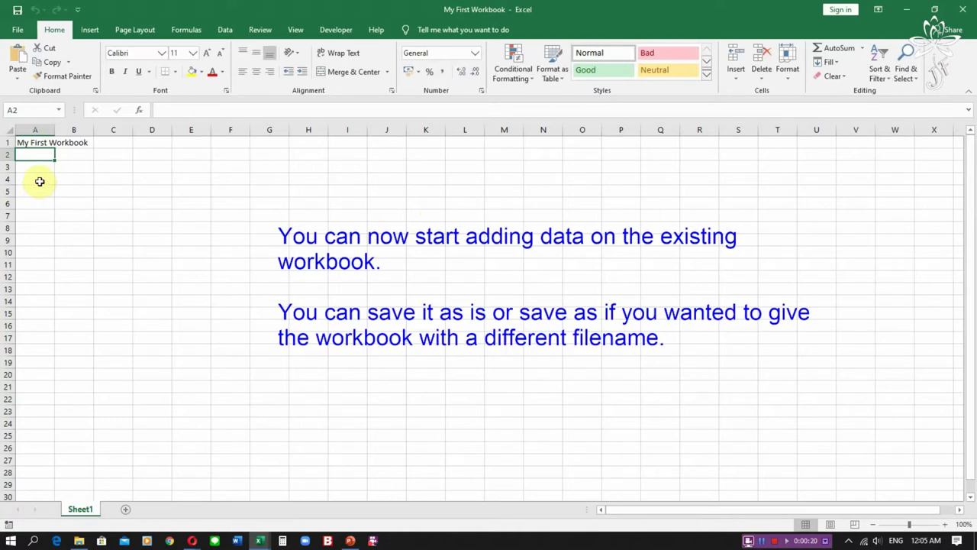
- Move to cell A3 and start typing 'Let's make some changes'
key(Down)
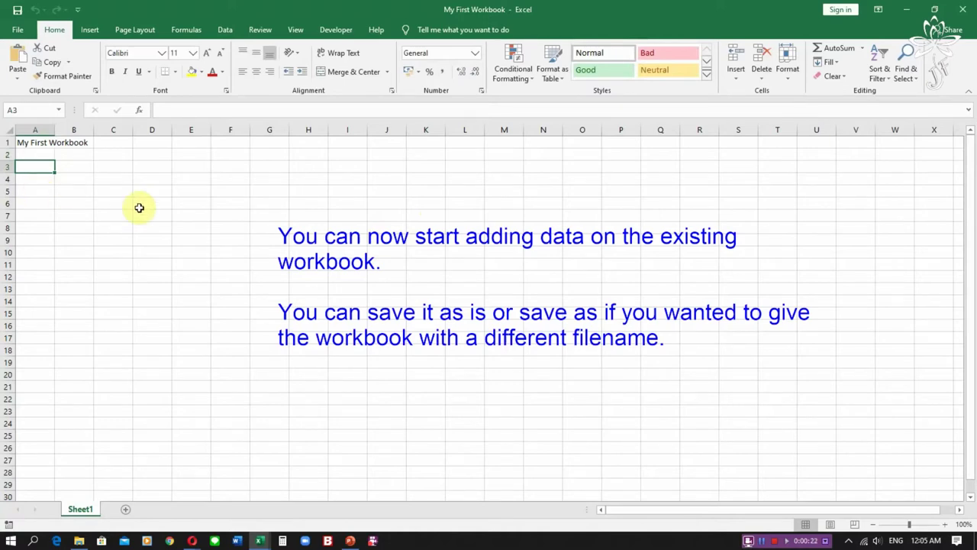
text(Let)
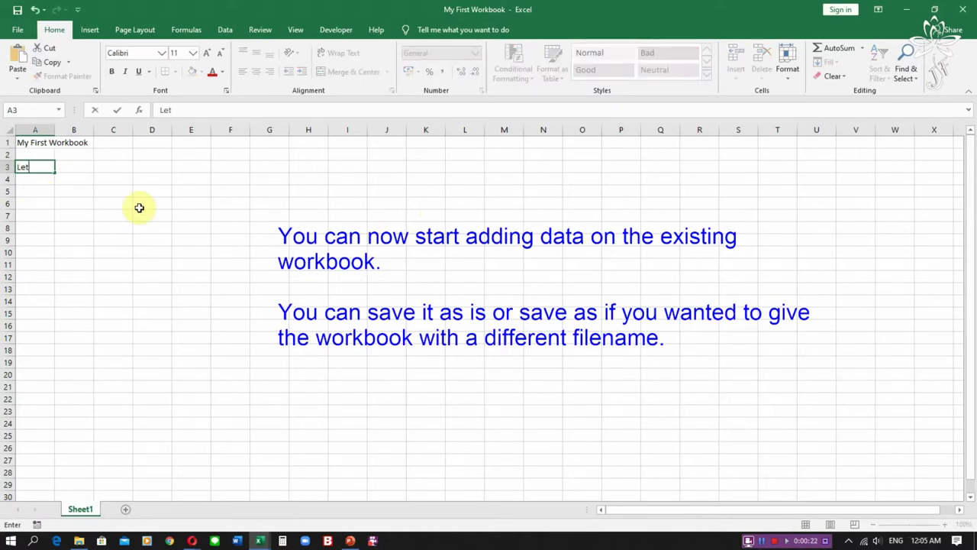
text('s m)
text(ake some changes)
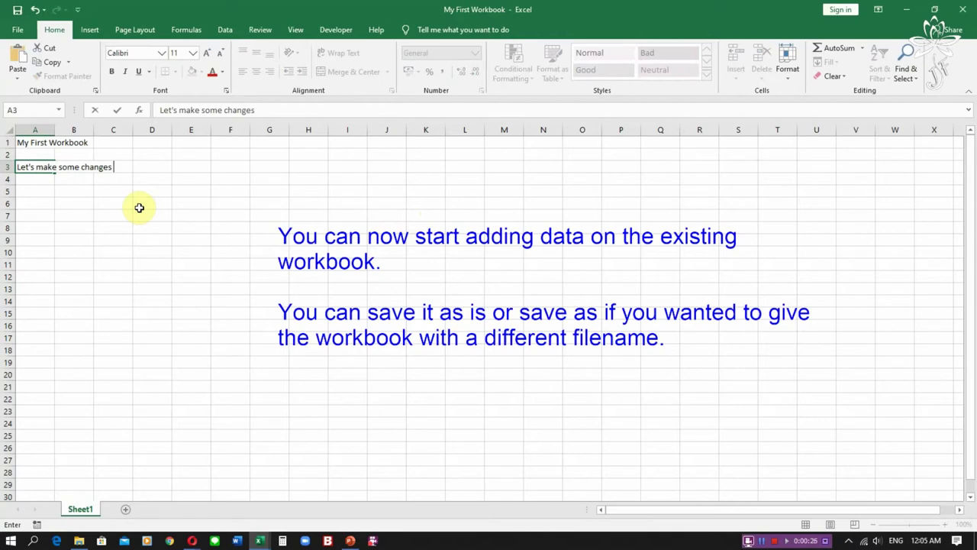
text(n thworkbo)
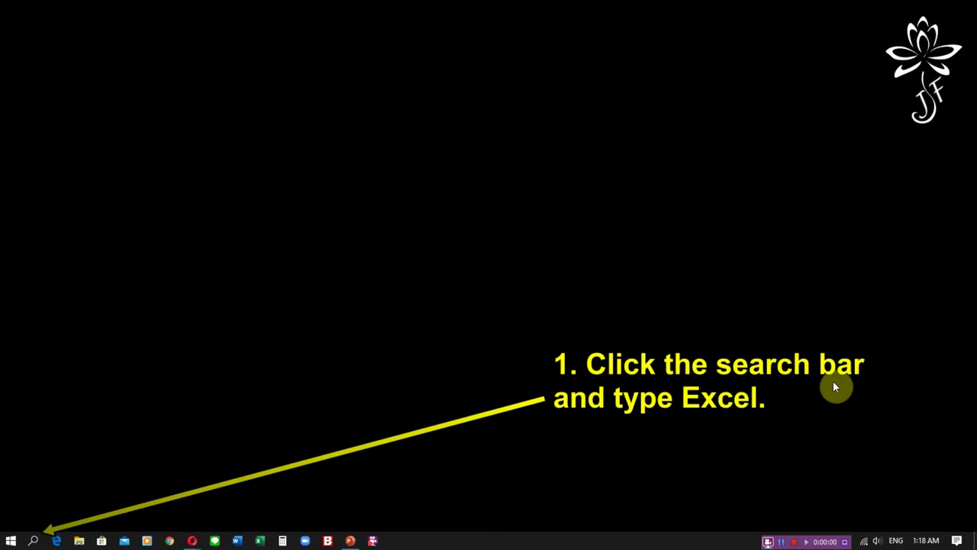
- Relaunch Excel as administrator by searching for 'excel'
click(33, 540)
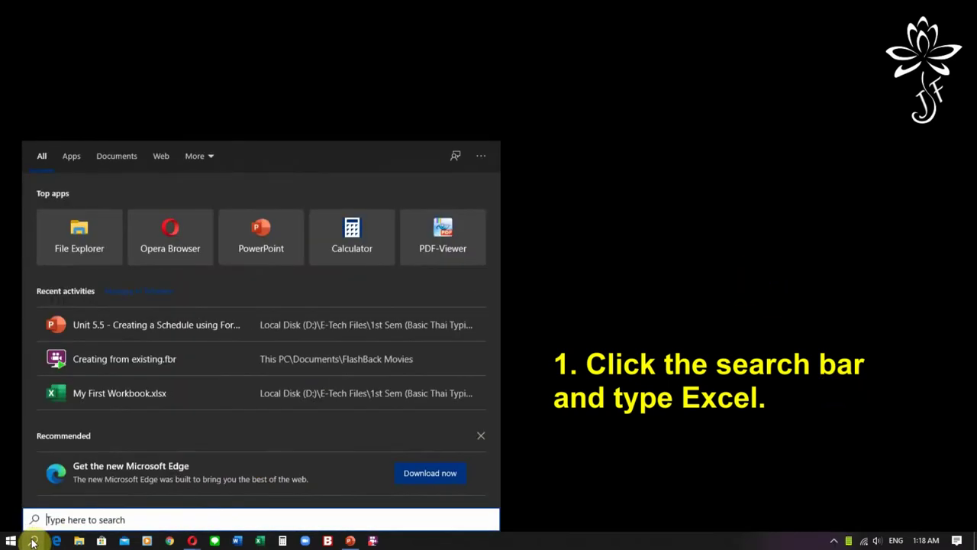
text(excel)
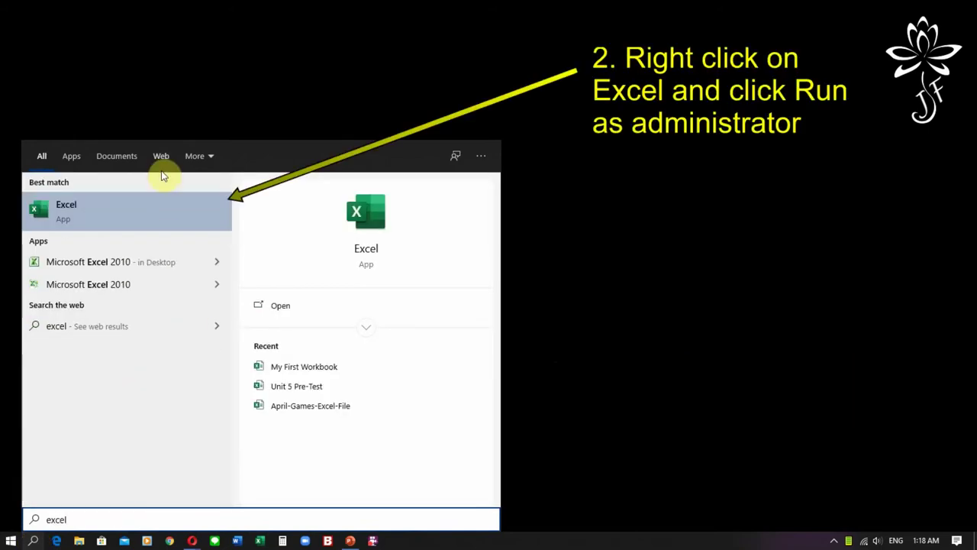
right_click(157, 214)
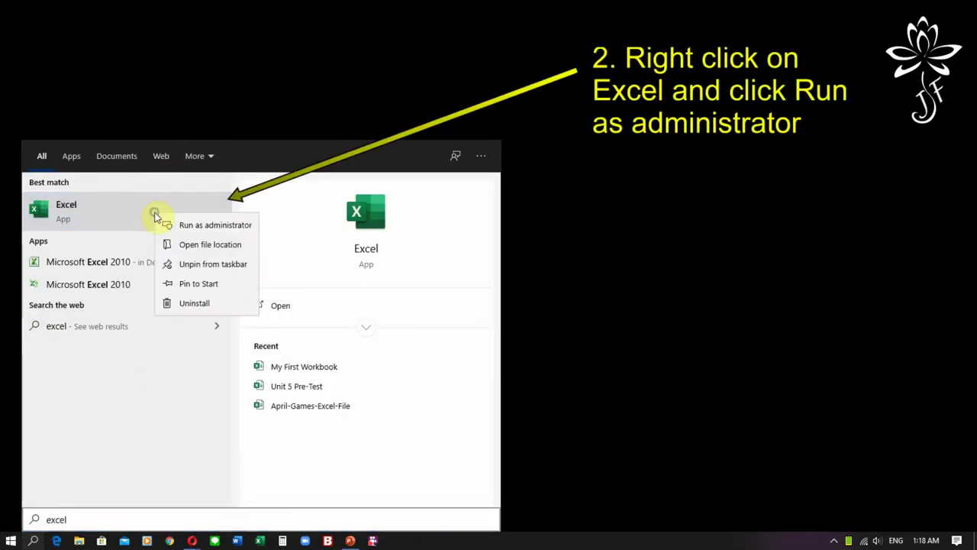
click(207, 225)
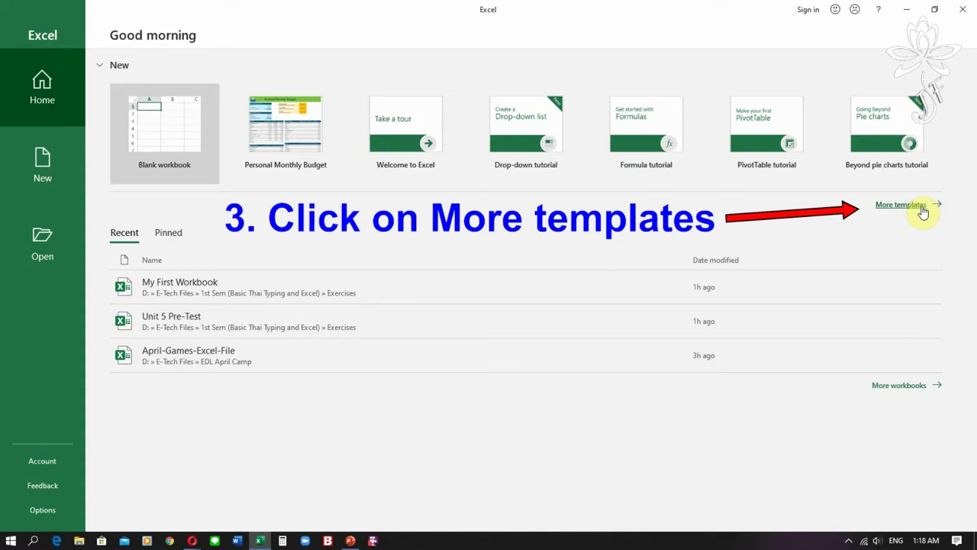
- Browse the full template gallery and preview the Weekly attendance report template
click(922, 208)
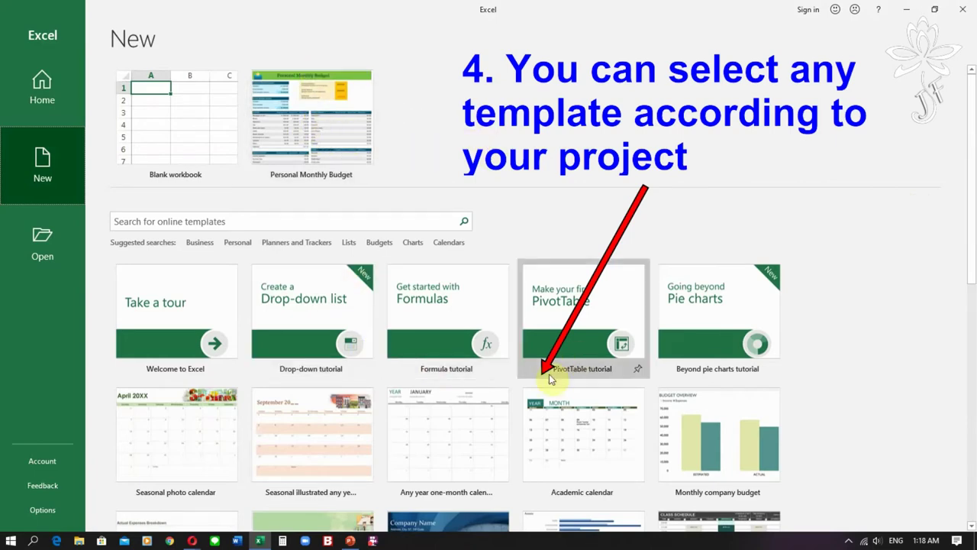
scroll(550, 394, down, 2)
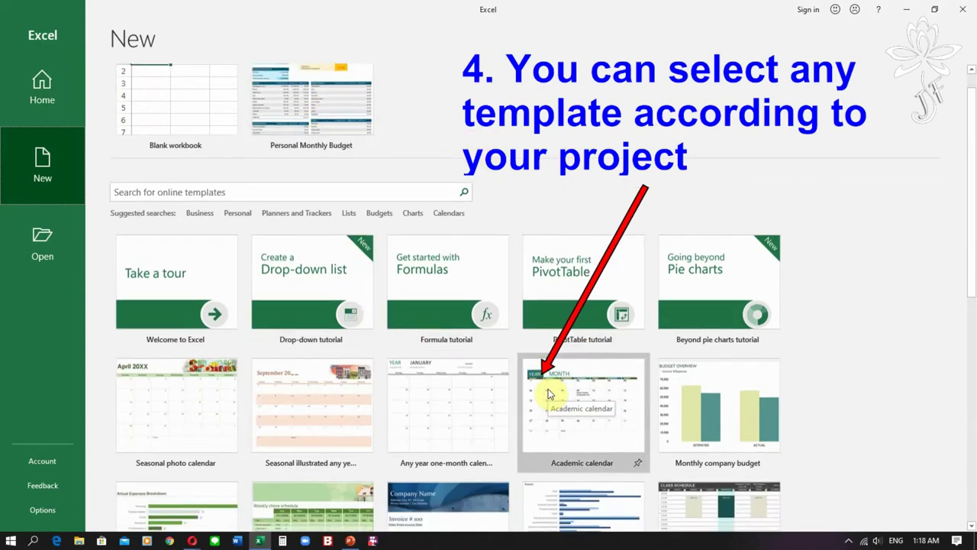
scroll(549, 394, down, 3)
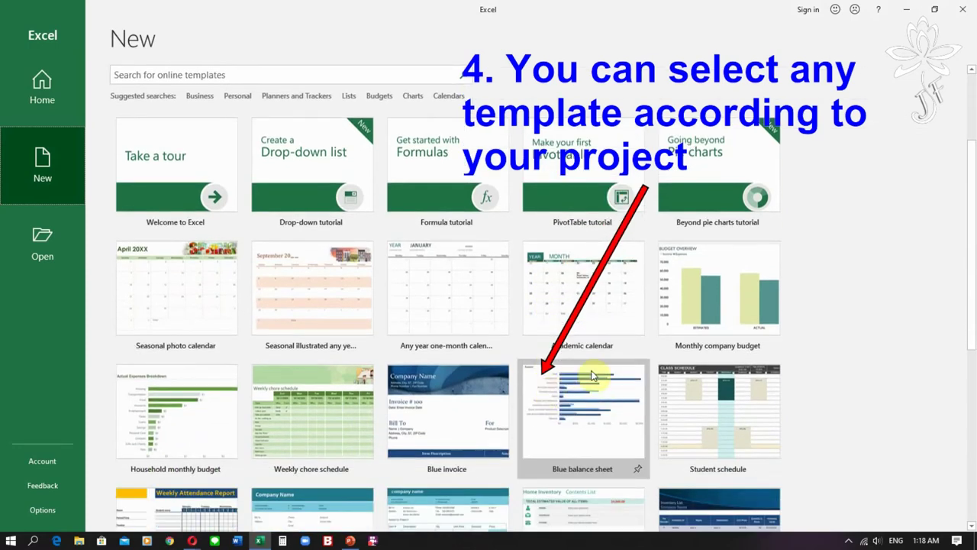
scroll(734, 377, down, 2)
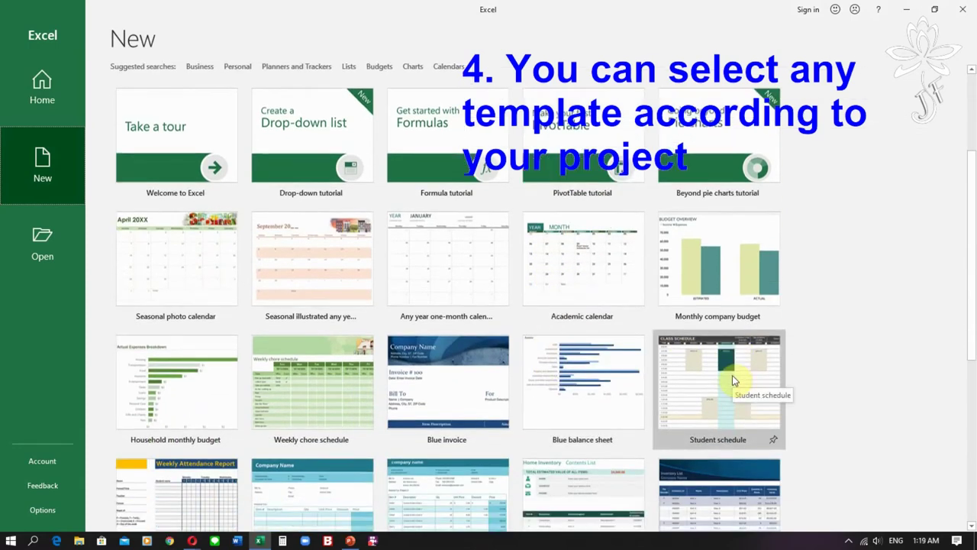
scroll(733, 379, down, 2)
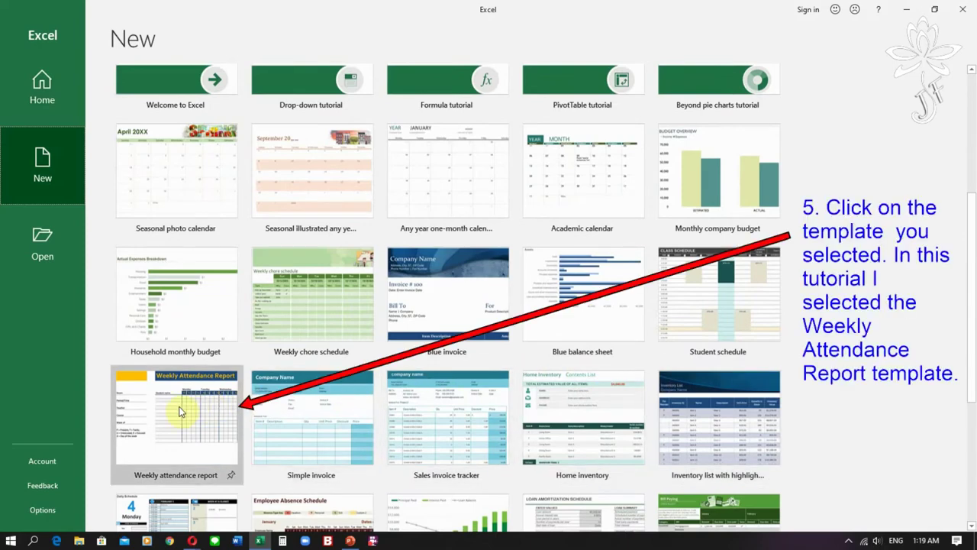
click(180, 412)
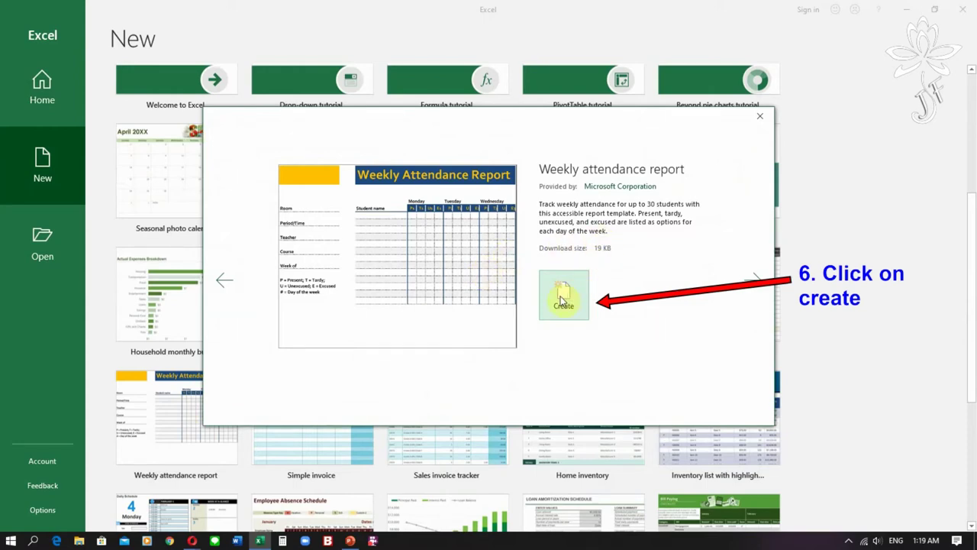
- Create the workbook 'Weekly attendance report1' from the template preview
click(561, 298)
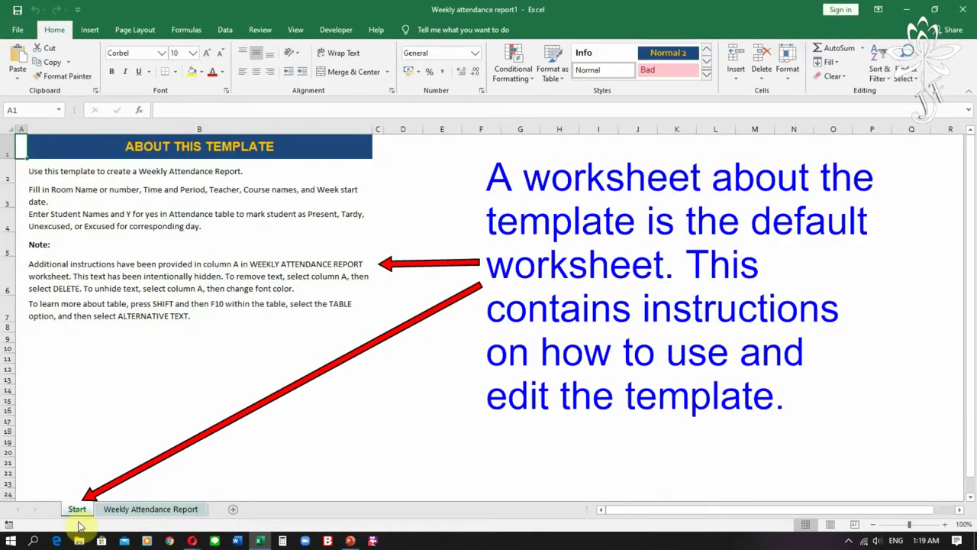
- On the Weekly Attendance Report sheet, set Room to 1126
click(163, 513)
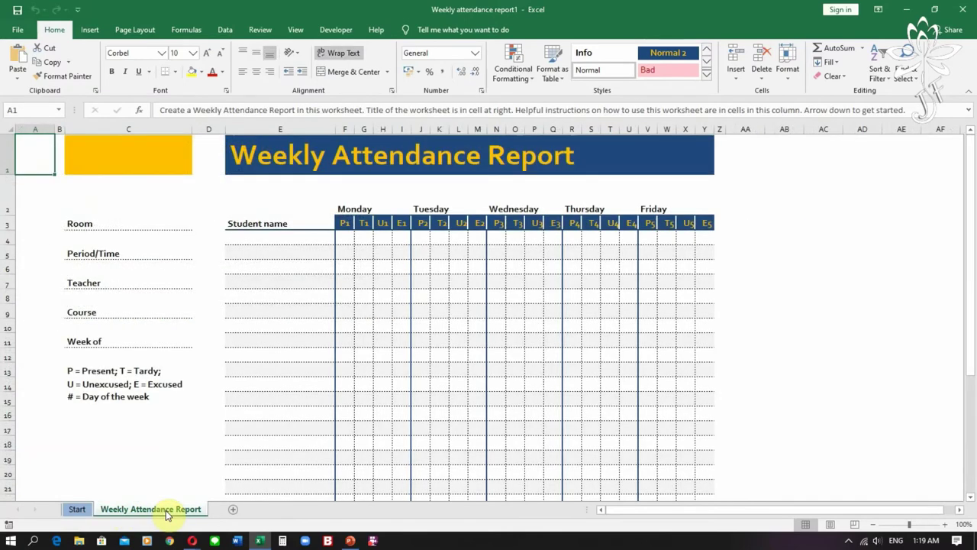
click(257, 145)
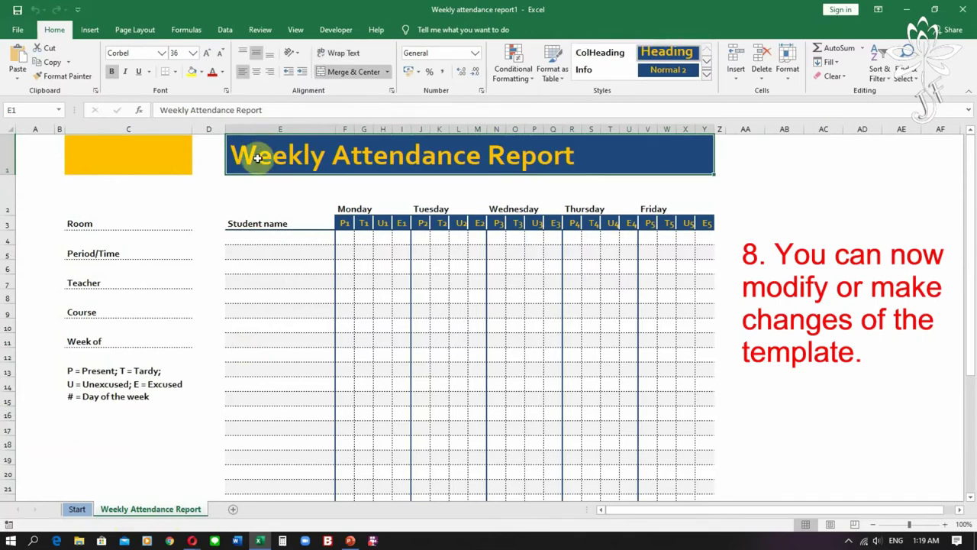
click(150, 224)
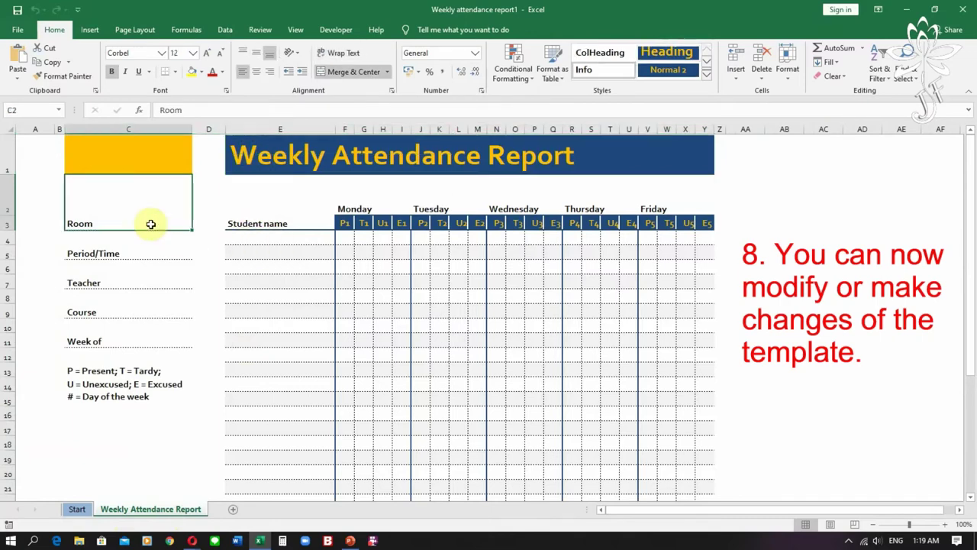
double_click(151, 224)
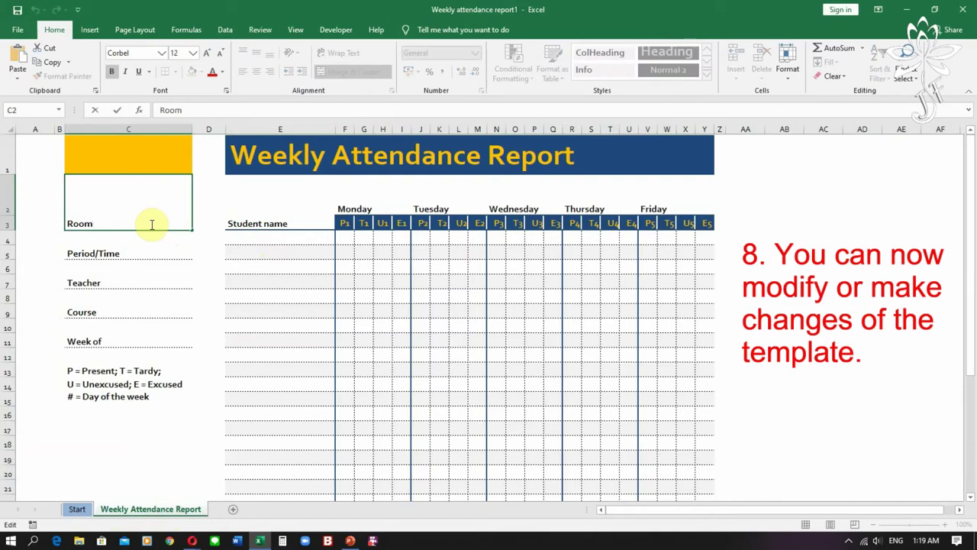
text(:)
text( 1126)
key(Return)
- Set Period/Time to 11:00 AM - 12:00 PM
key(F2)
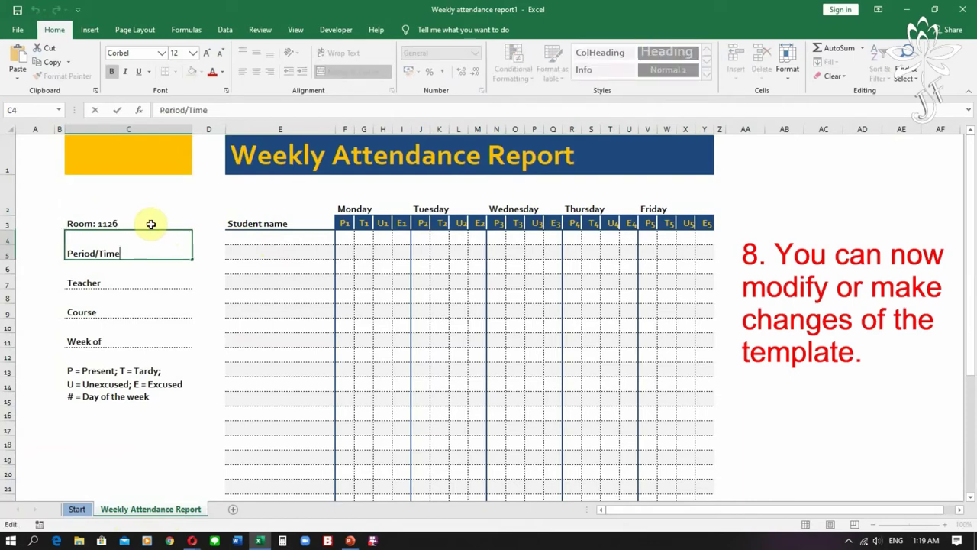
text(: )
text(11:00 A<)
key(BackSpace)
text(M)
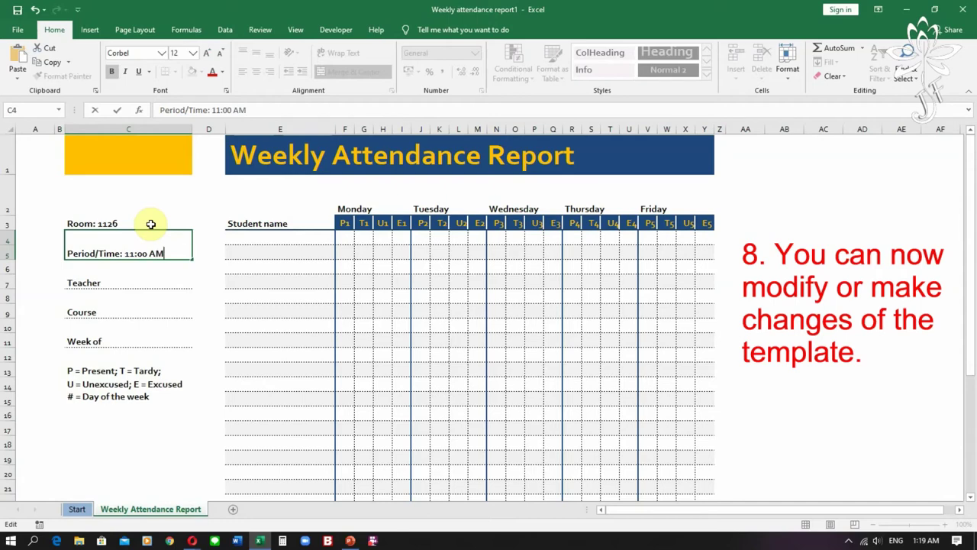
text(12:00)
text( AM)
key(BackSpace)
key(BackSpace)
key(BackSpace)
text(PN)
key(BackSpace)
text(M)
key(Return)
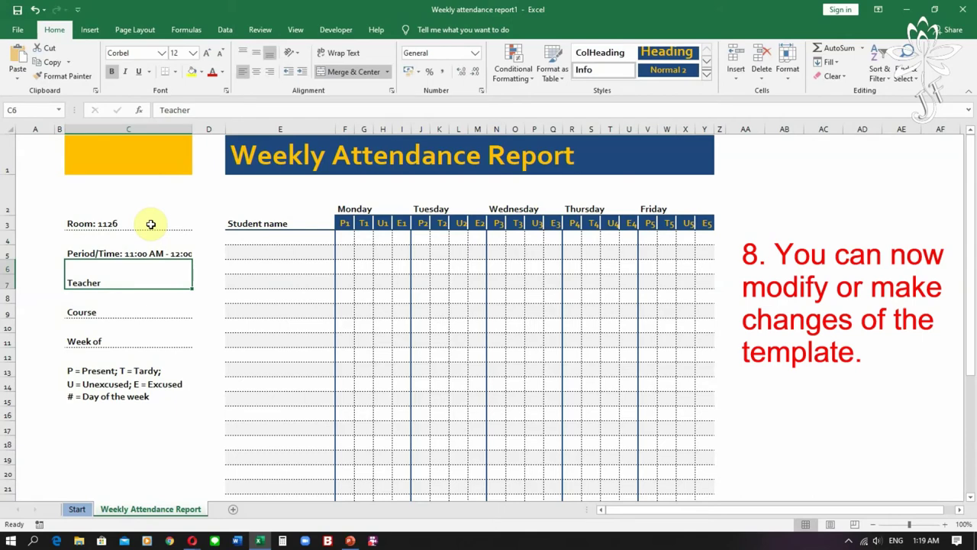
- Widen column C and fill in the teacher's name after the Teacher label
drag(193, 131, 201, 128)
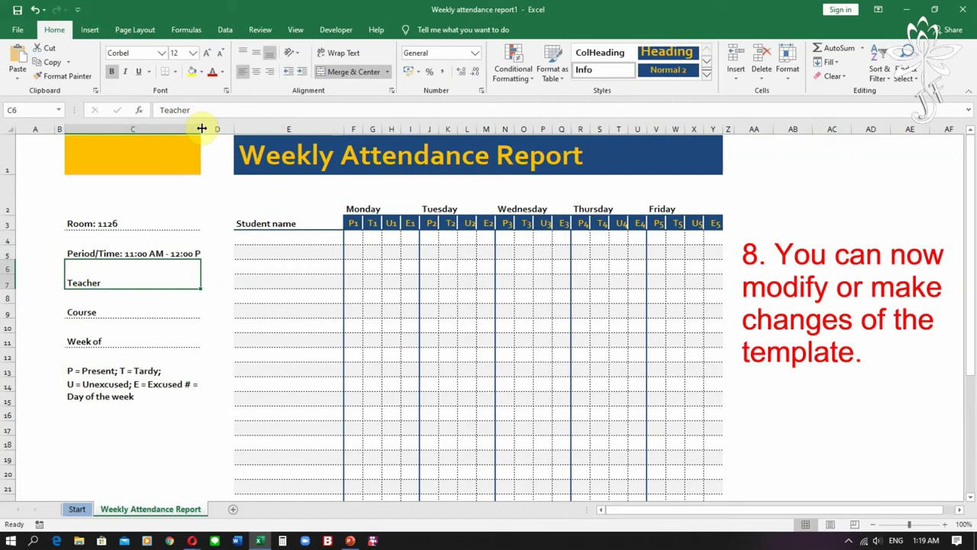
drag(201, 128, 210, 128)
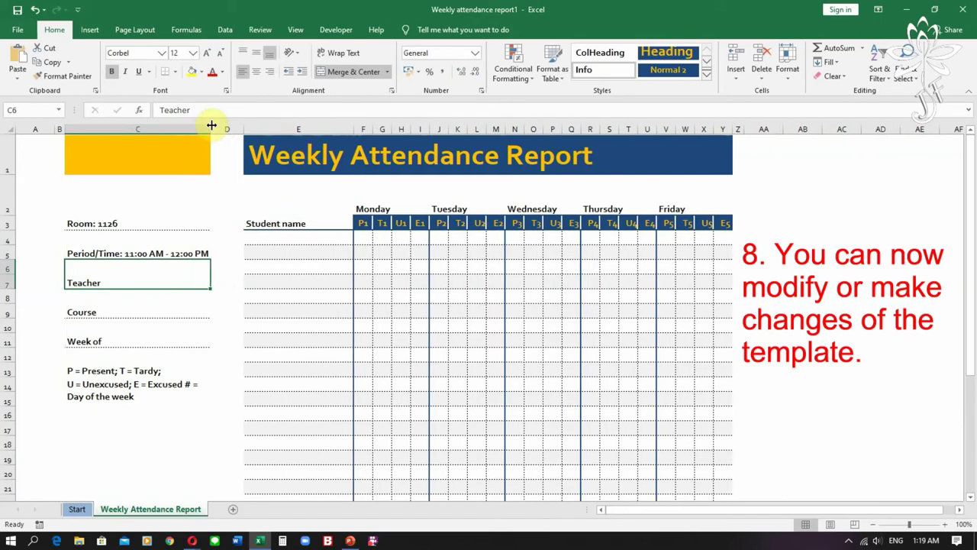
double_click(121, 282)
text(: Jennifer Firat)
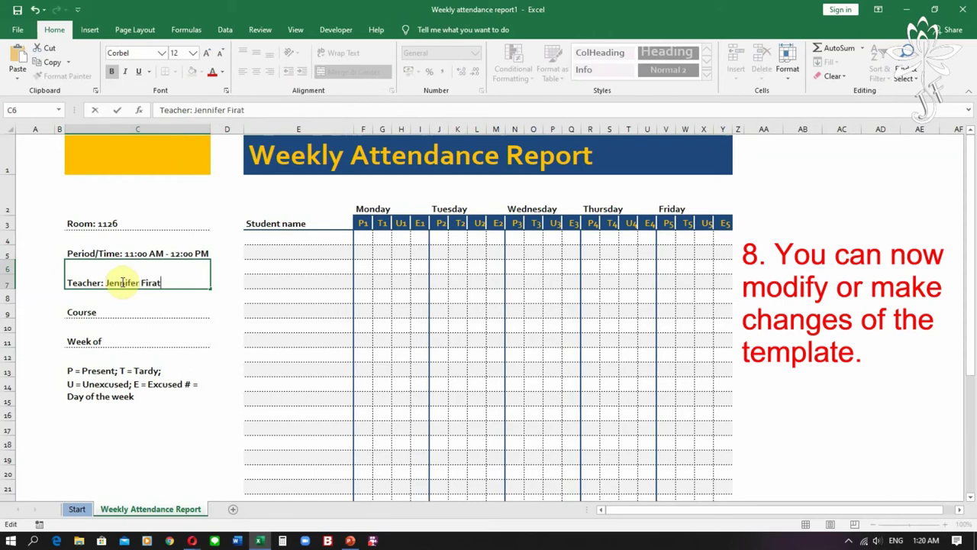
key(Return)
- Set Course to Basic Excel
key(F2)
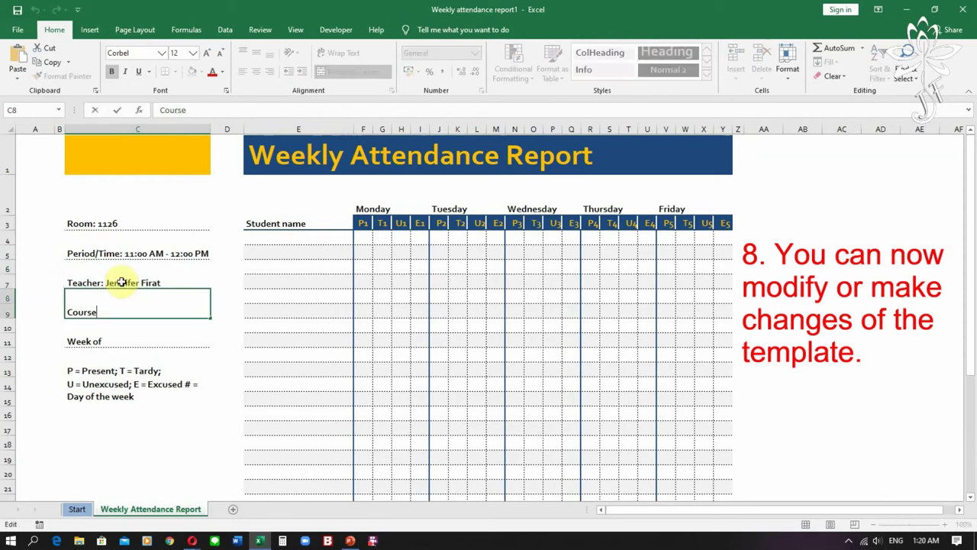
text(: )
text(Co)
key(BackSpace)
key(BackSpace)
text(Basic Excel)
key(Return)
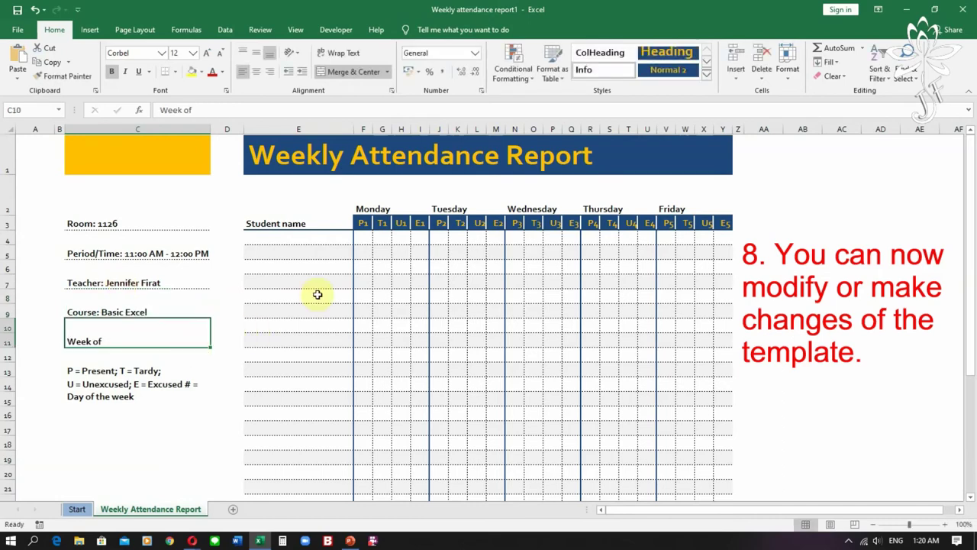
click(330, 243)
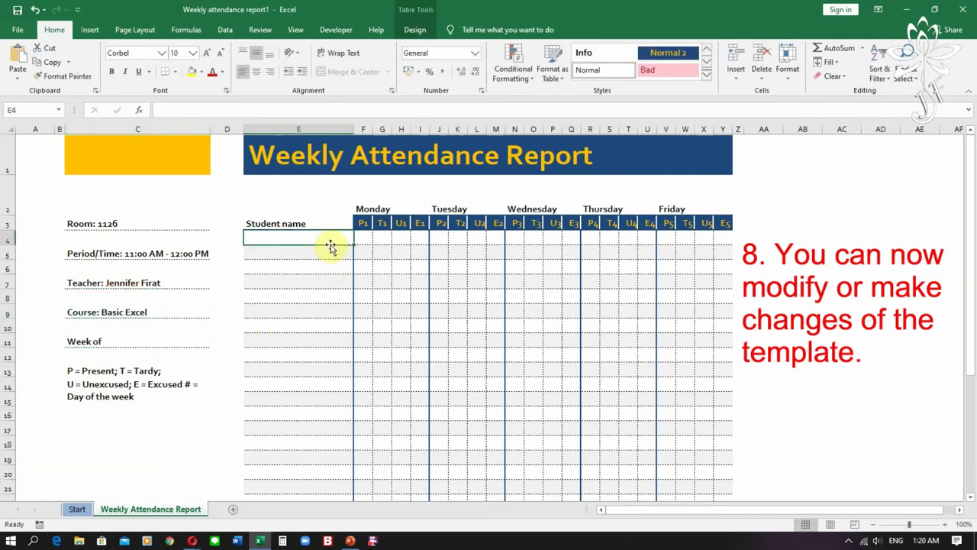
- Enter two students' names in the first Student name rows (E4, E5), then start saving
text(Angela)
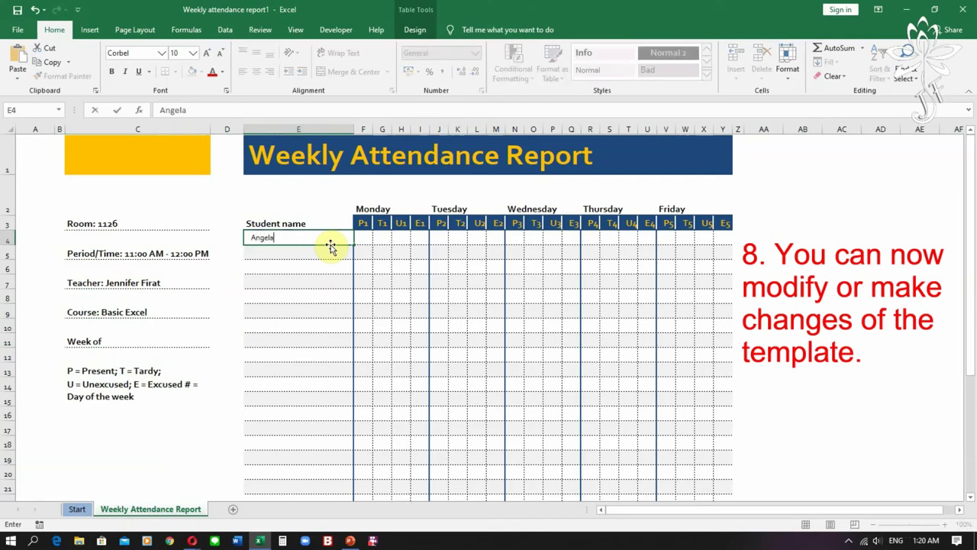
click(290, 255)
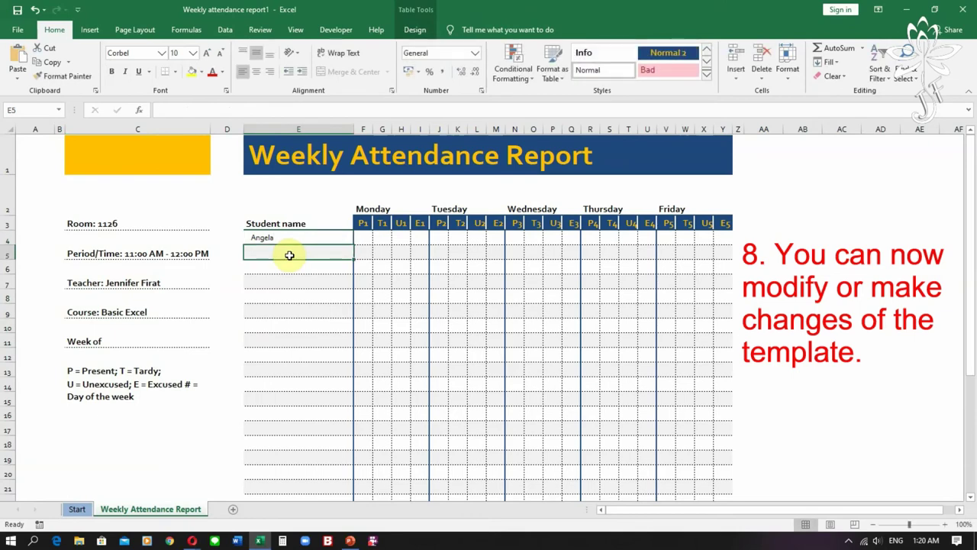
text(Gre)
key(BackSpace)
key(BackSpace)
key(BackSpace)
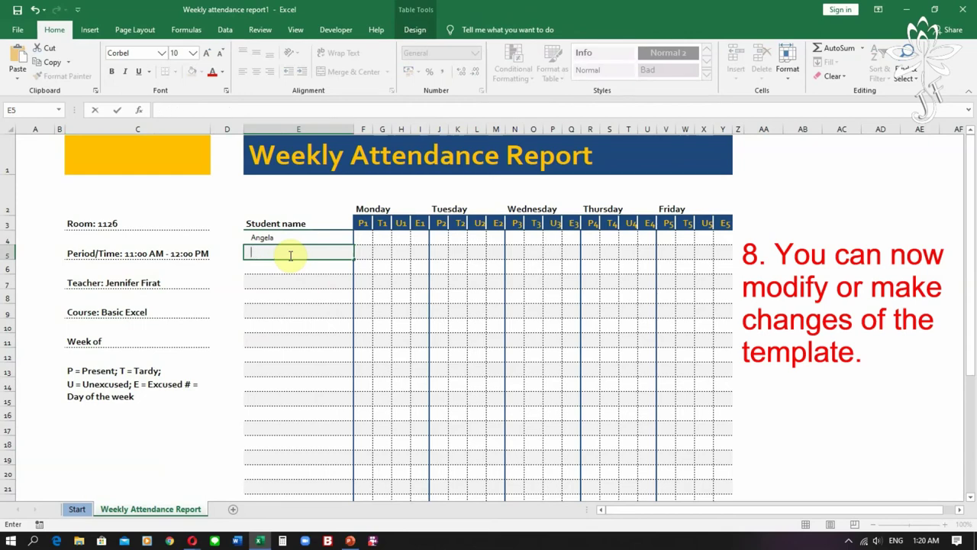
text(Shain)
key(Return)
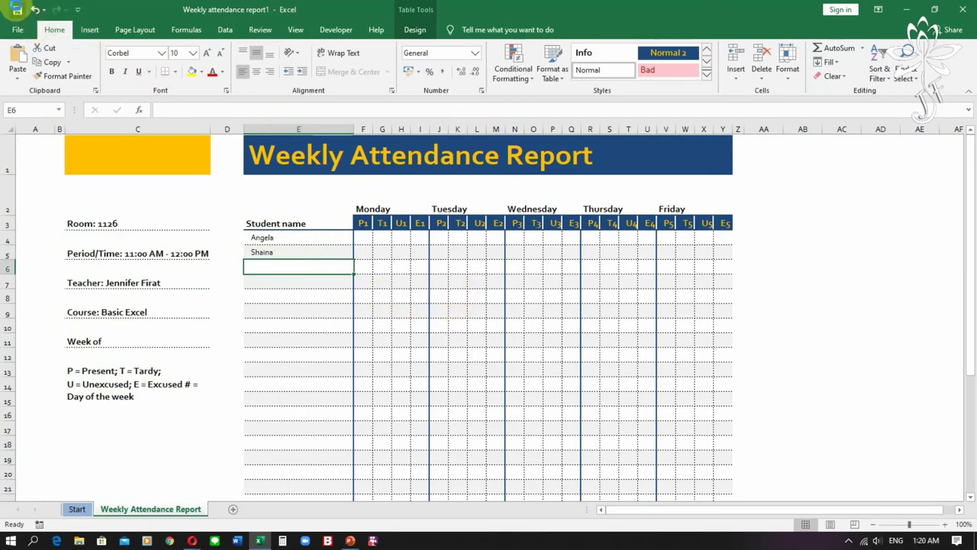
click(17, 9)
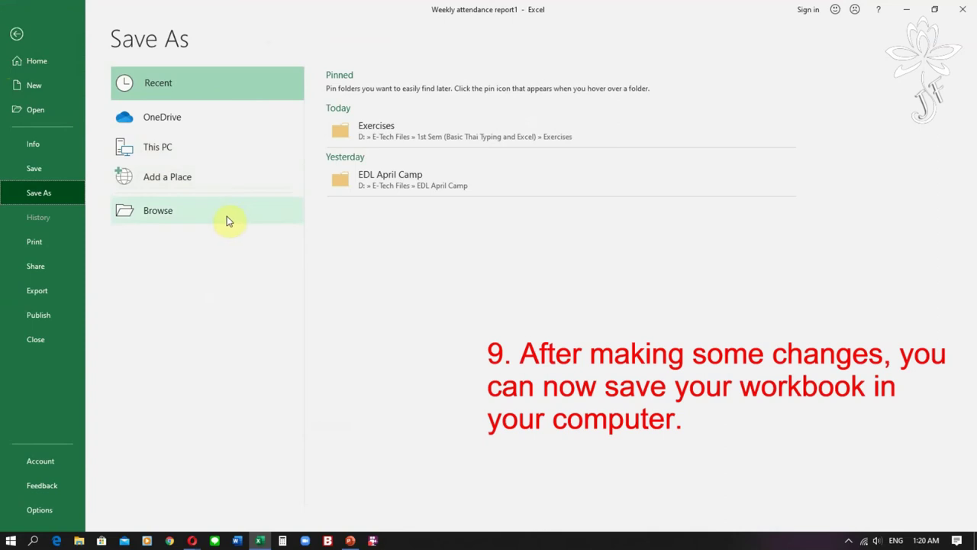
- In the Exercises folder save dialog, set the file name to 'Weekly Attendance Report'
click(386, 133)
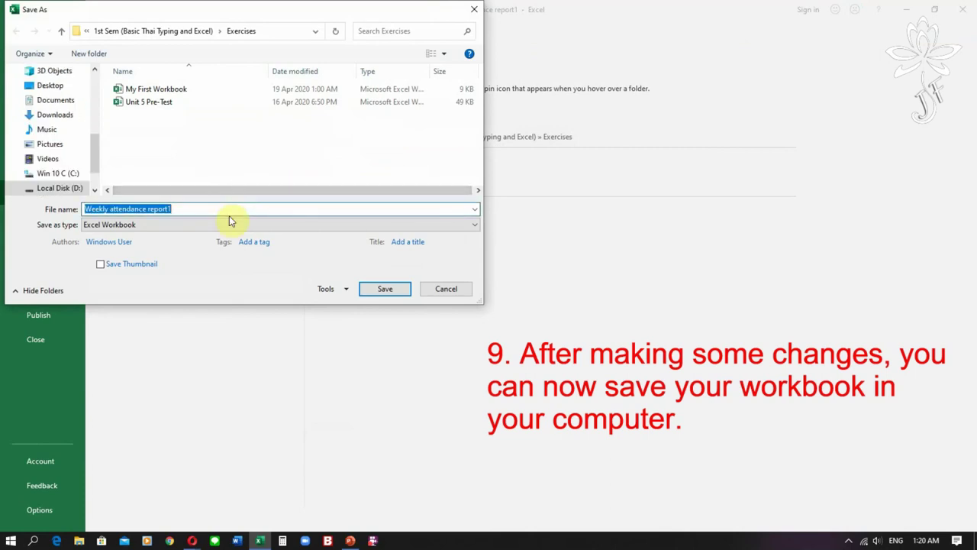
text(My)
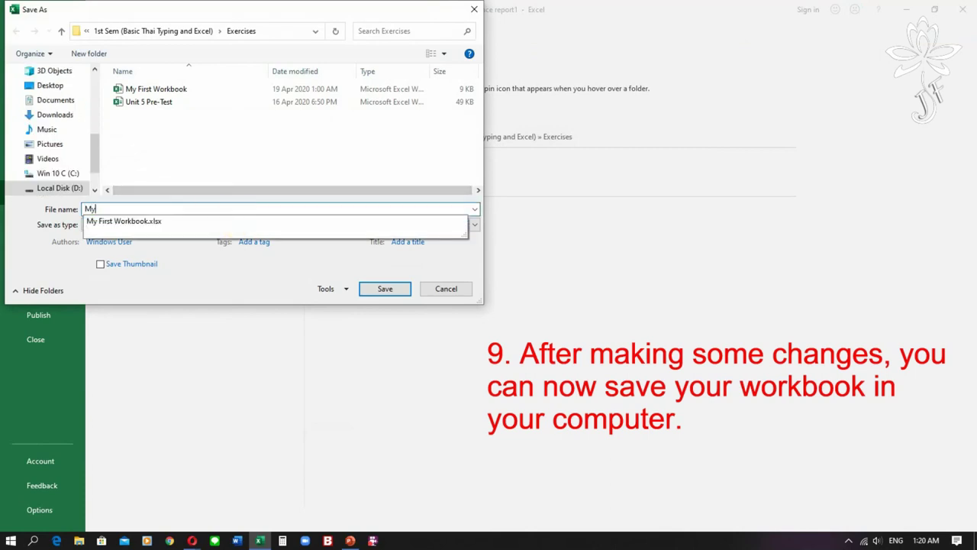
key(BackSpace)
key(BackSpace)
text(Weekly )
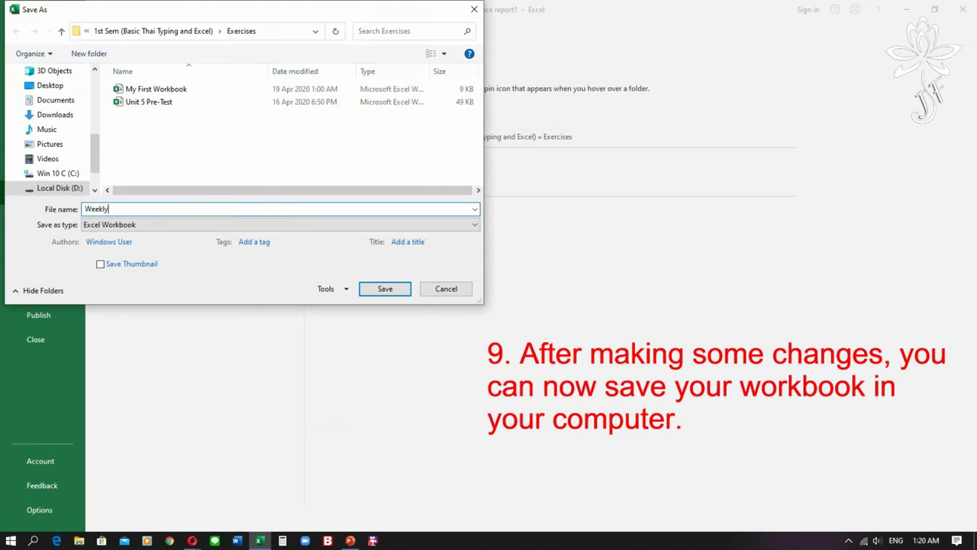
text(Attendance)
text( Reprt)
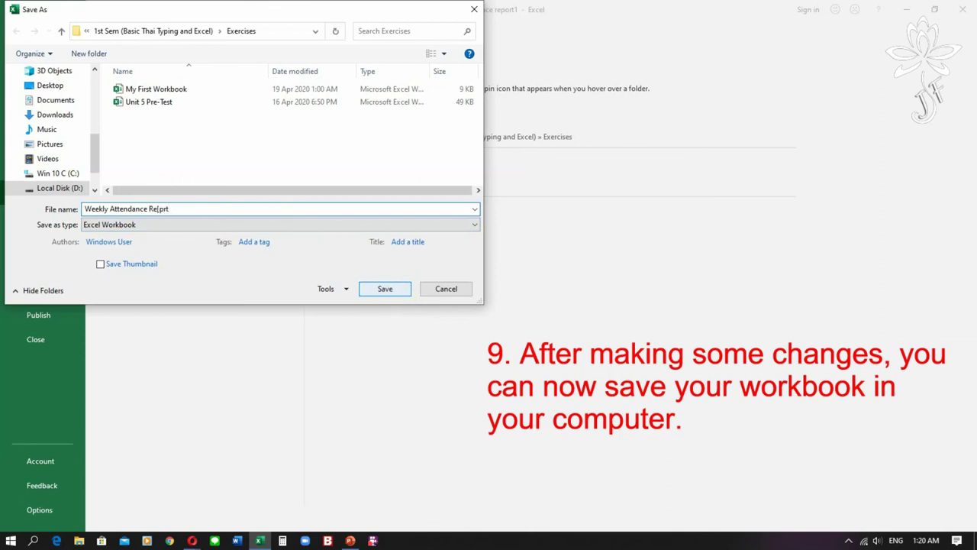
key(BackSpace)
key(BackSpace)
text(por)
- Confirm the save, creating the file 'Weekly Attendance Report' in Exercises
click(393, 288)
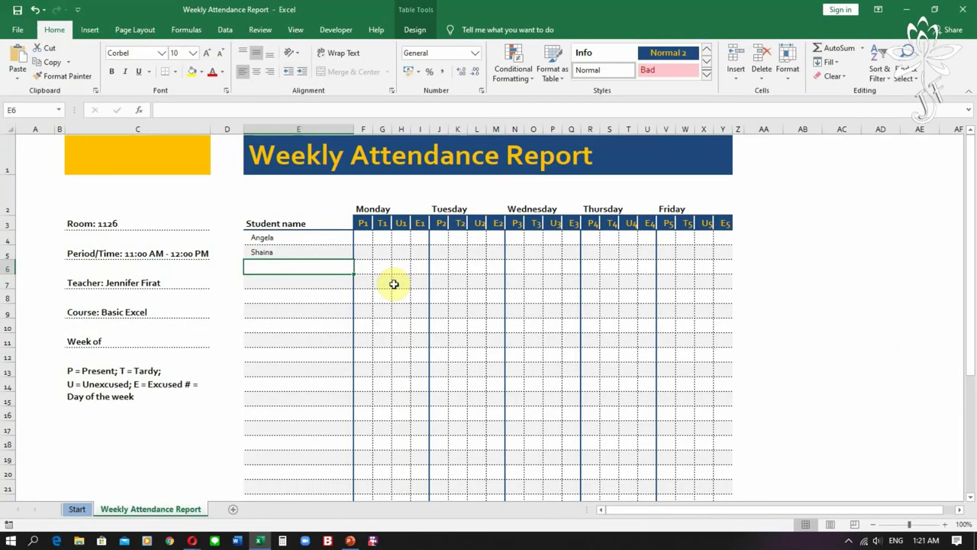